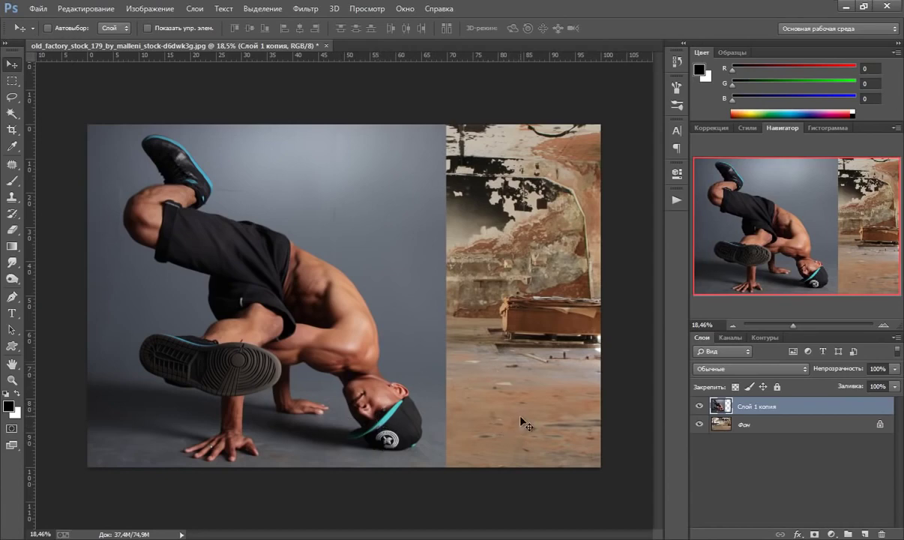
{"action": "left_click", "coordinate": [699, 406]}
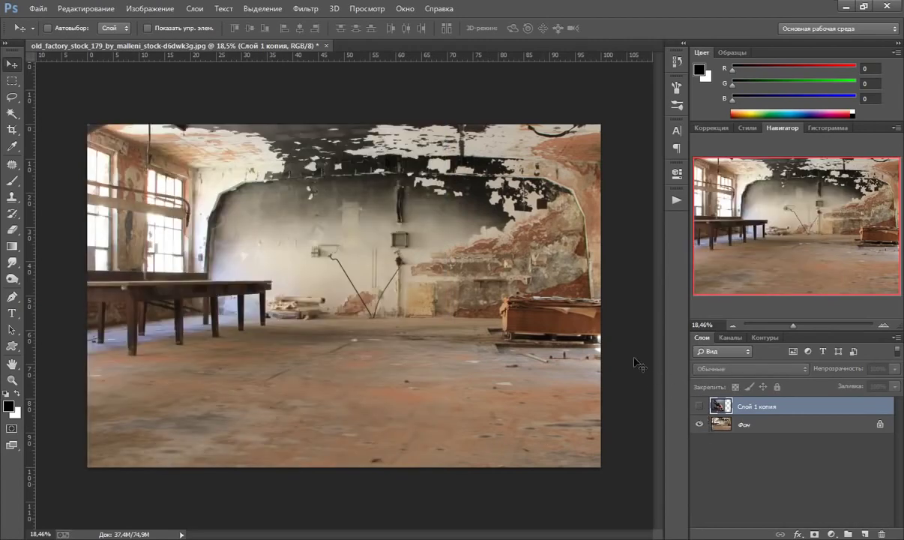
{"action": "left_click", "coordinate": [700, 406]}
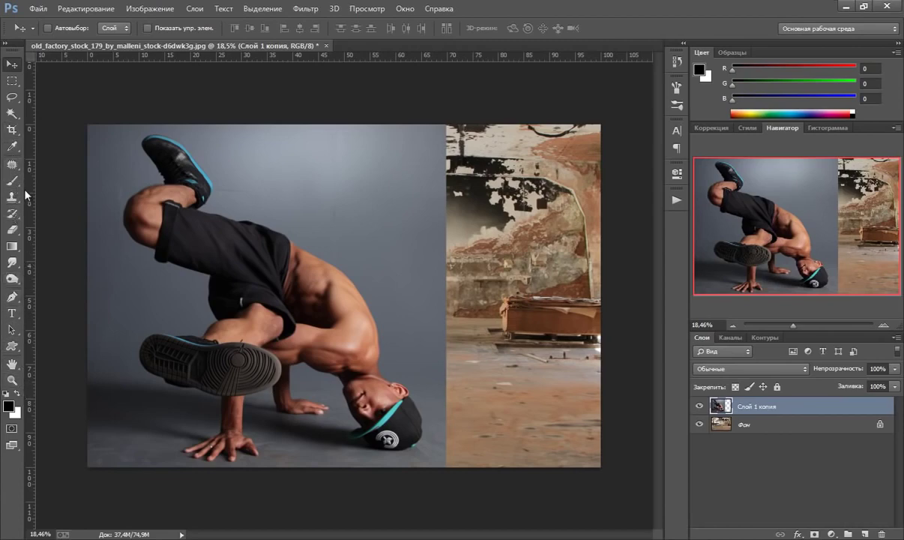
Step: Select the breakdancer's whole silhouette, isolating him from the gray studio backdrop
{"action": "key", "text": "ctrl+shift+d"}
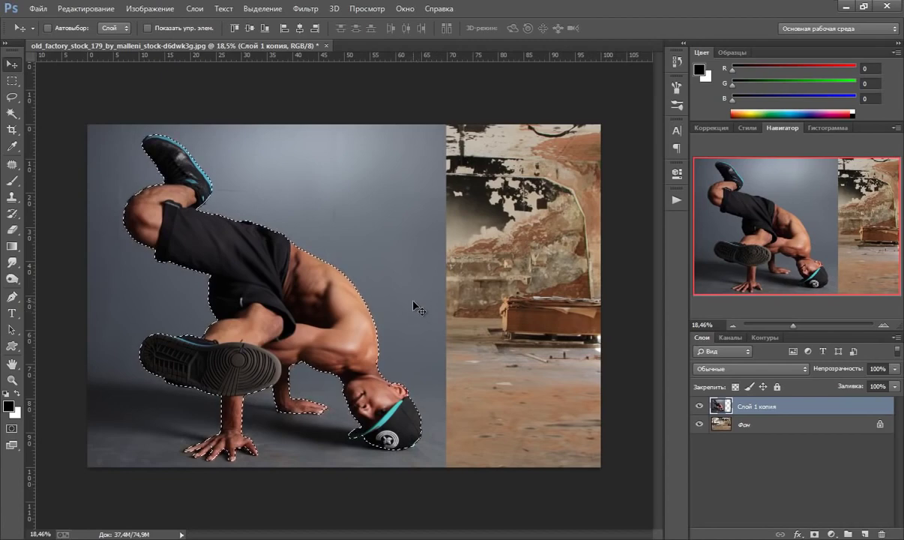
{"action": "left_click", "coordinate": [262, 8]}
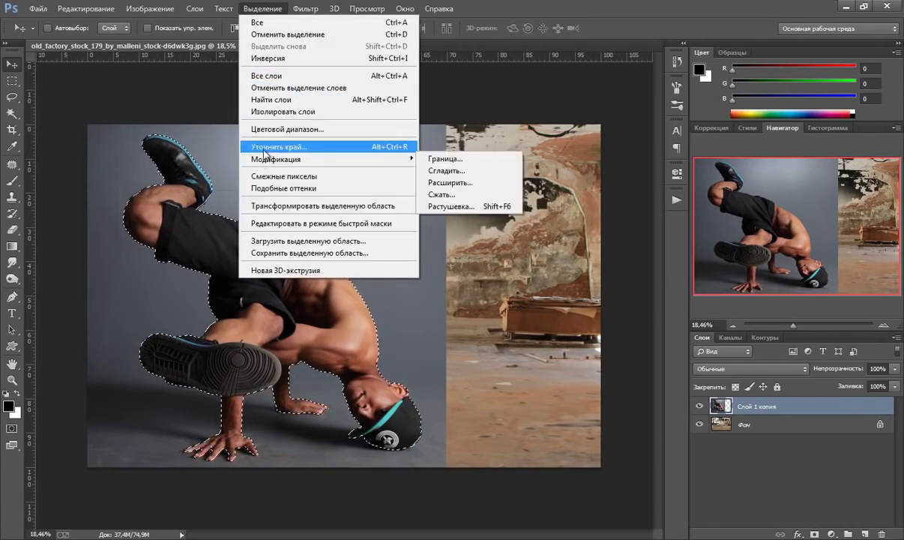
Step: Refine the dancer's edge with On White view, Smooth 5, Feather 0.5 px, output to New Layer with Layer Mask
{"action": "left_click", "coordinate": [274, 147]}
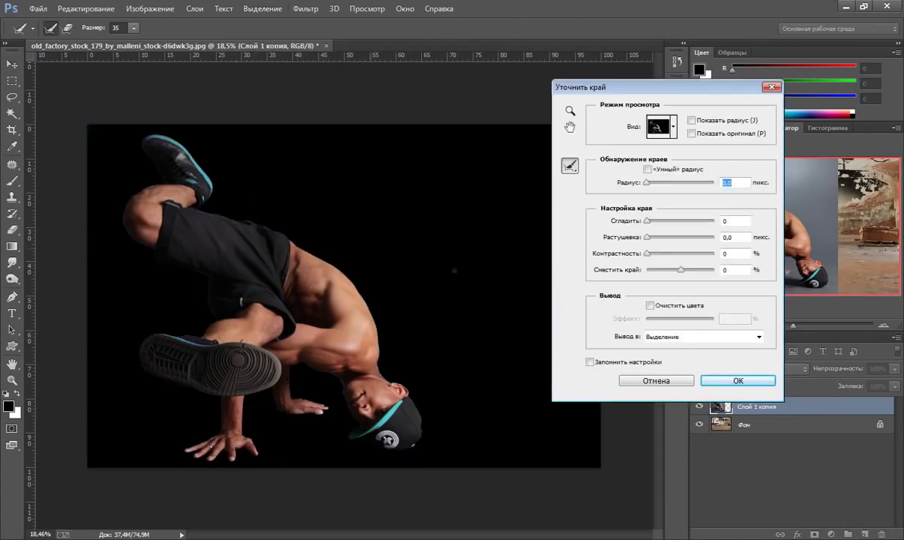
{"action": "left_click", "coordinate": [674, 126]}
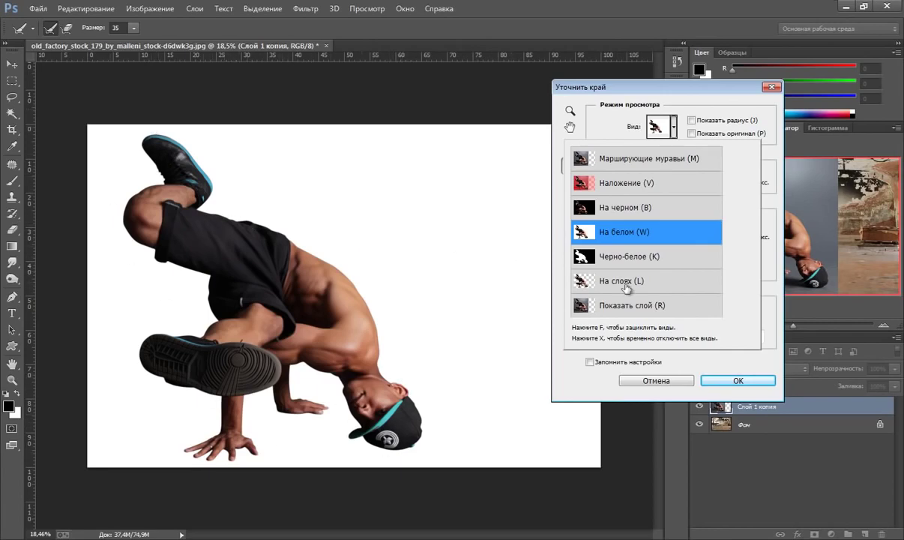
{"action": "left_click", "coordinate": [716, 95]}
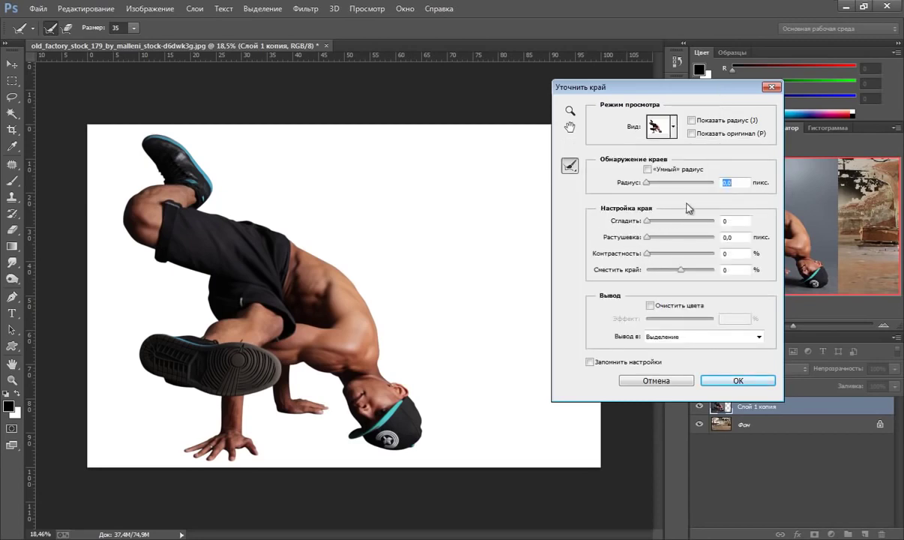
{"action": "left_click", "coordinate": [648, 223]}
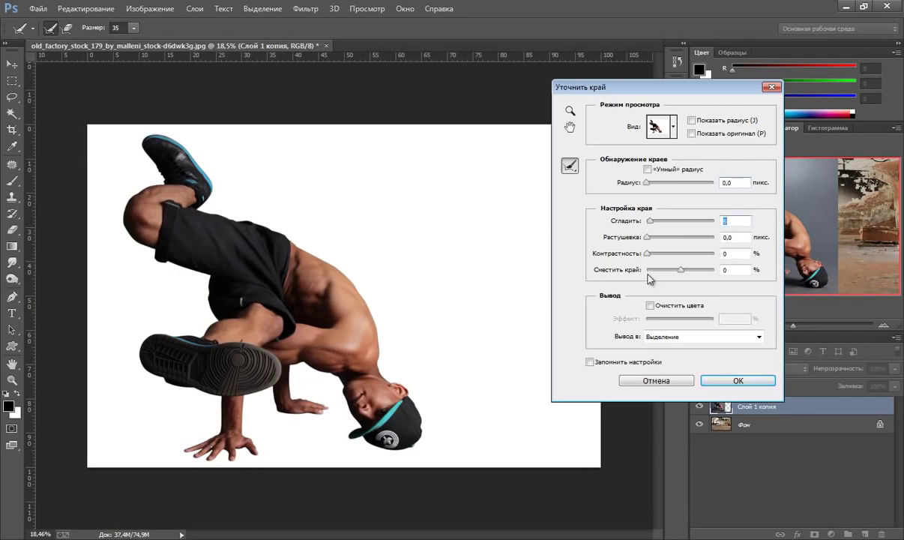
{"action": "left_click_drag", "start_coordinate": [646, 237], "coordinate": [648, 236]}
{"action": "left_click", "coordinate": [650, 239]}
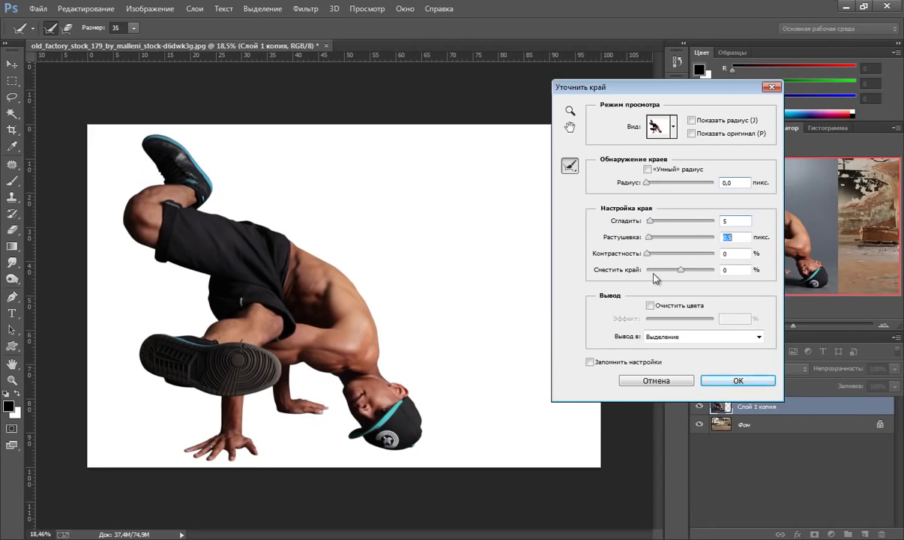
{"action": "left_click", "coordinate": [662, 339]}
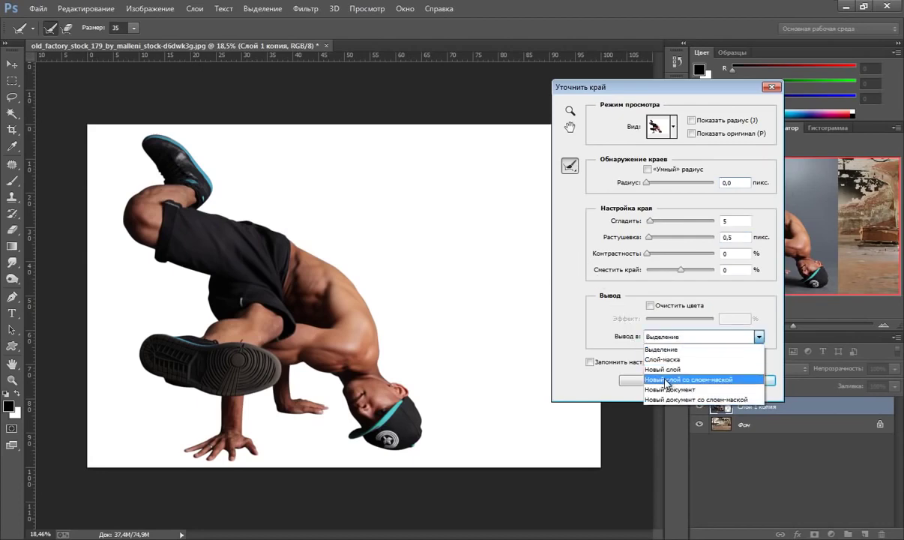
{"action": "left_click", "coordinate": [666, 380]}
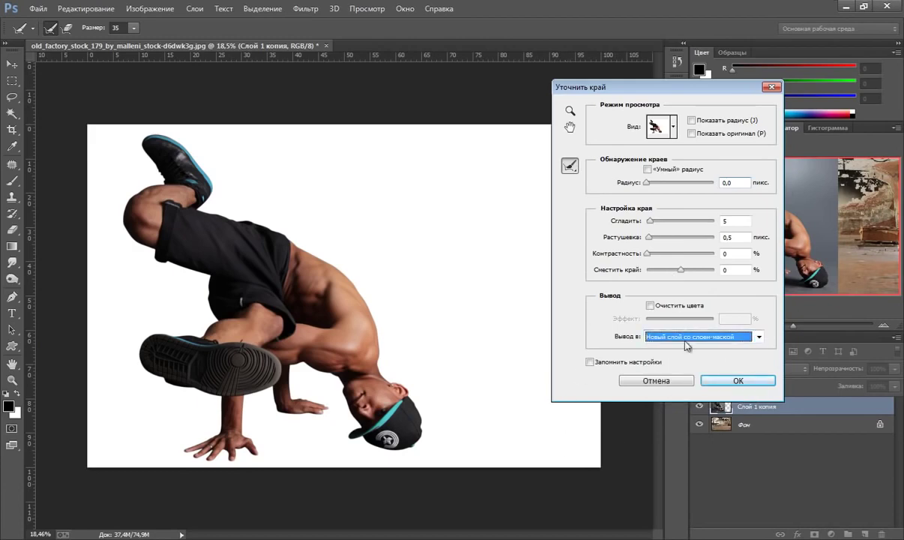
{"action": "left_click", "coordinate": [733, 383]}
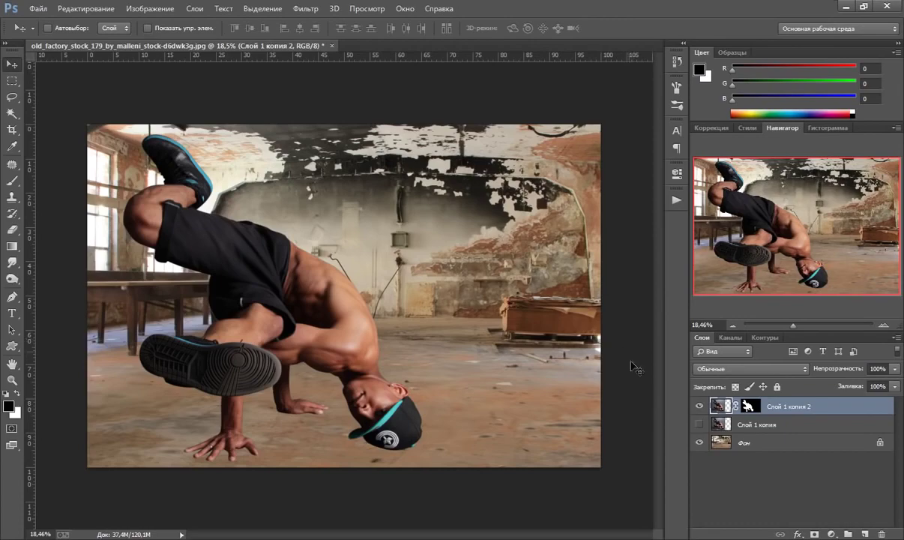
Step: Compare layers, then hide Слой 1 копия 2 and show and select Слой 1 копия
{"action": "left_click", "coordinate": [698, 441]}
{"action": "left_click", "coordinate": [699, 425]}
{"action": "left_click", "coordinate": [699, 426]}
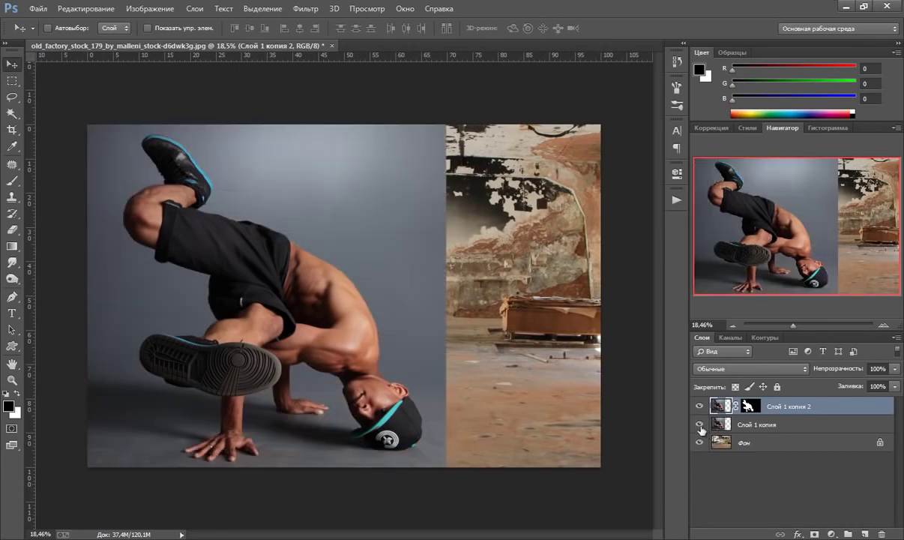
{"action": "left_click", "coordinate": [700, 426]}
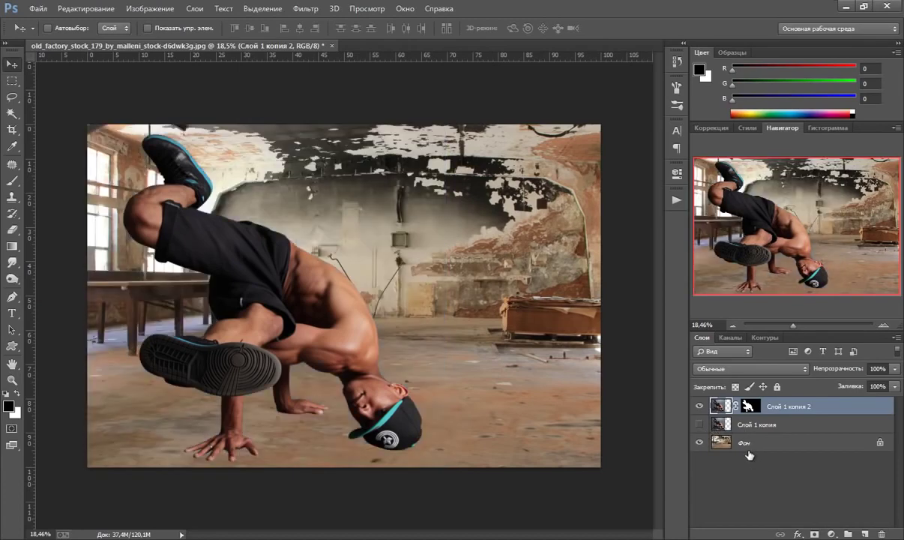
{"action": "left_click", "coordinate": [699, 407]}
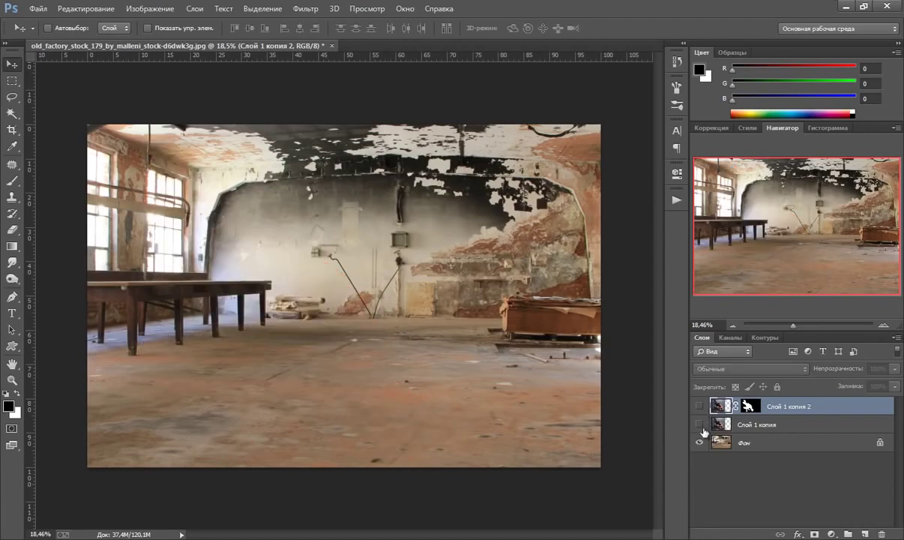
{"action": "left_click", "coordinate": [700, 426]}
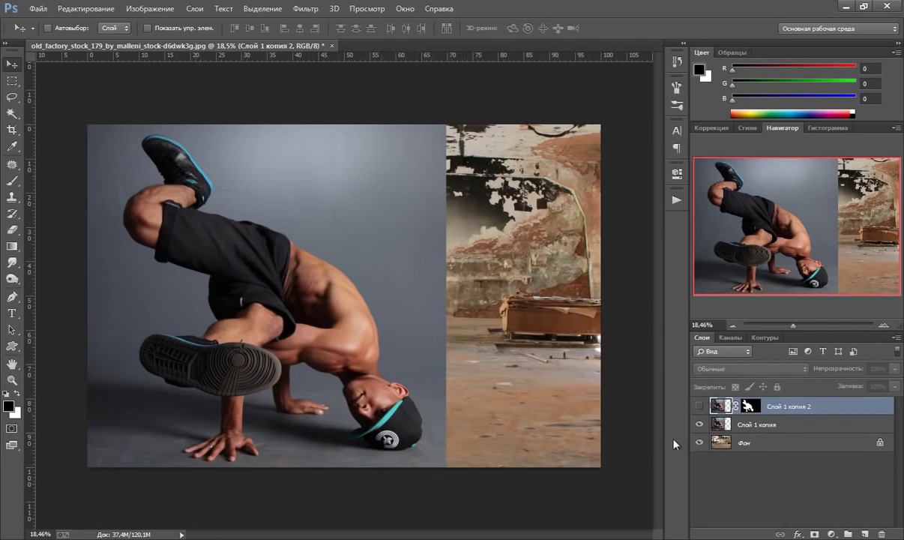
{"action": "left_click", "coordinate": [718, 426]}
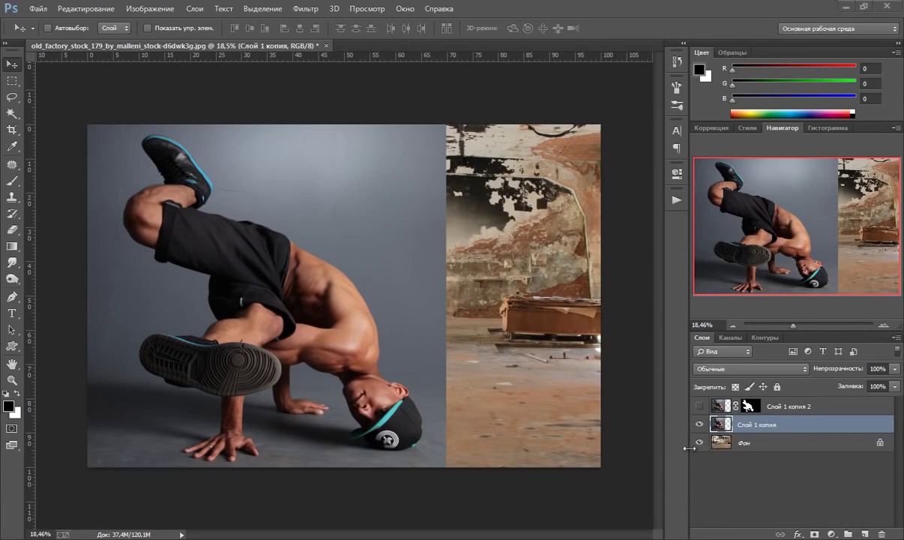
Step: Desaturate Слой 1 копия to greyscale and set its blend mode to Multiply (Умножение)
{"action": "key", "text": "ctrl+shift+u"}
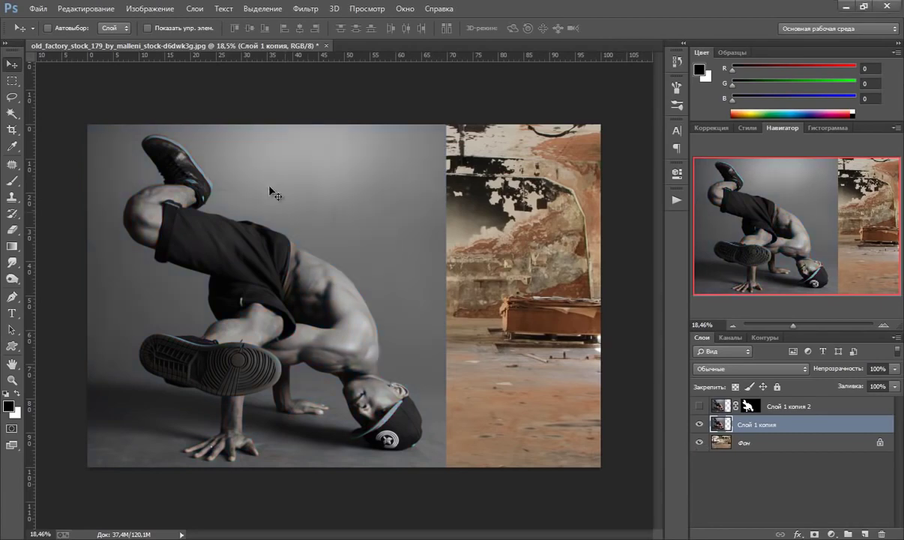
{"action": "left_click", "coordinate": [150, 8]}
{"action": "mouse_move", "coordinate": [152, 41]}
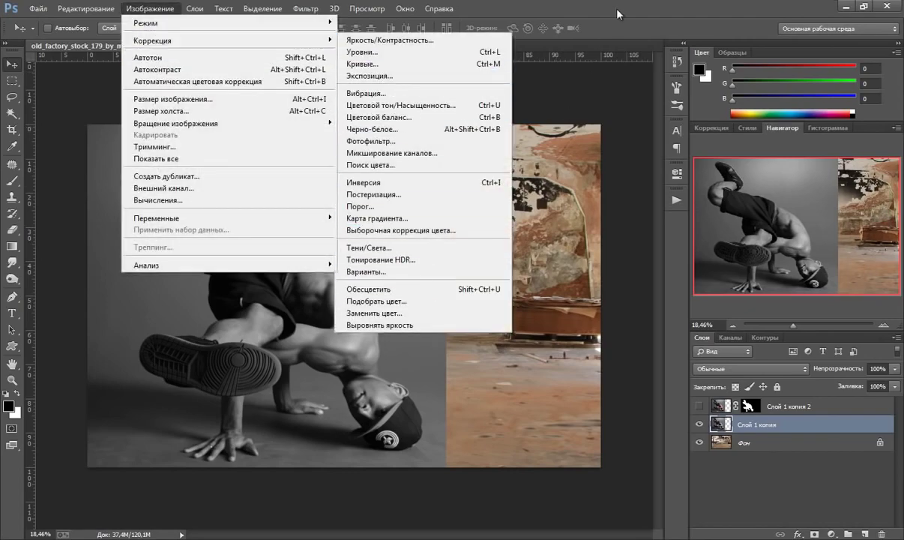
{"action": "left_click", "coordinate": [581, 7]}
{"action": "key", "text": "x"}
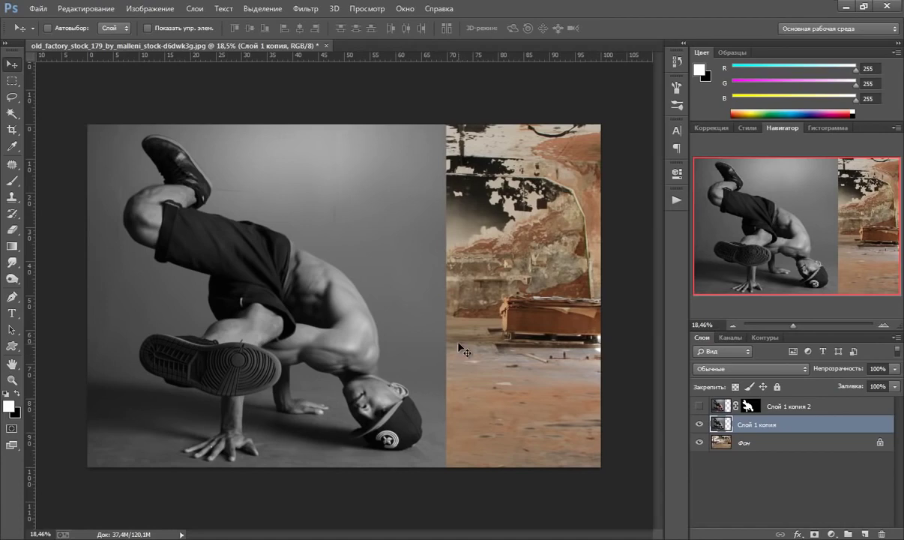
{"action": "left_click", "coordinate": [722, 369]}
{"action": "left_click", "coordinate": [836, 84]}
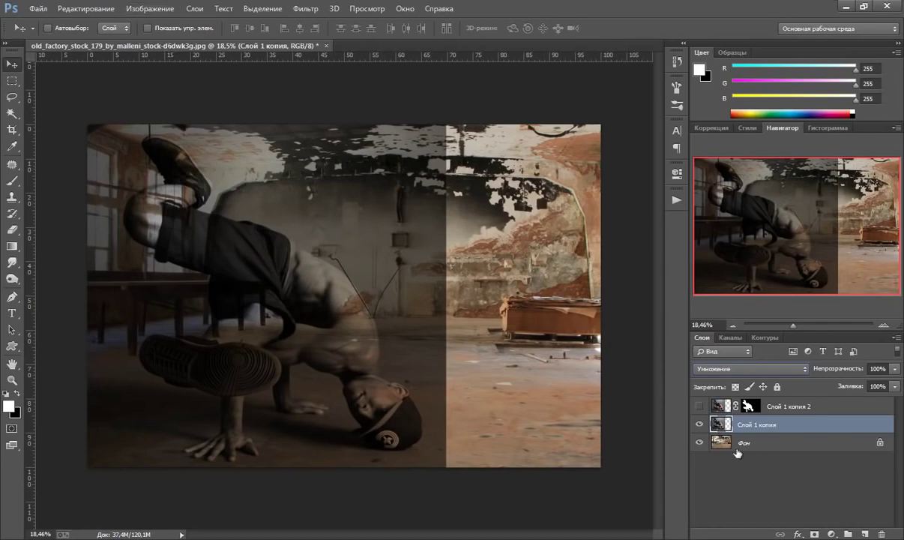
Step: Add a Levels adjustment layer clipped to the grey Слой 1 копия
{"action": "left_click", "coordinate": [831, 534]}
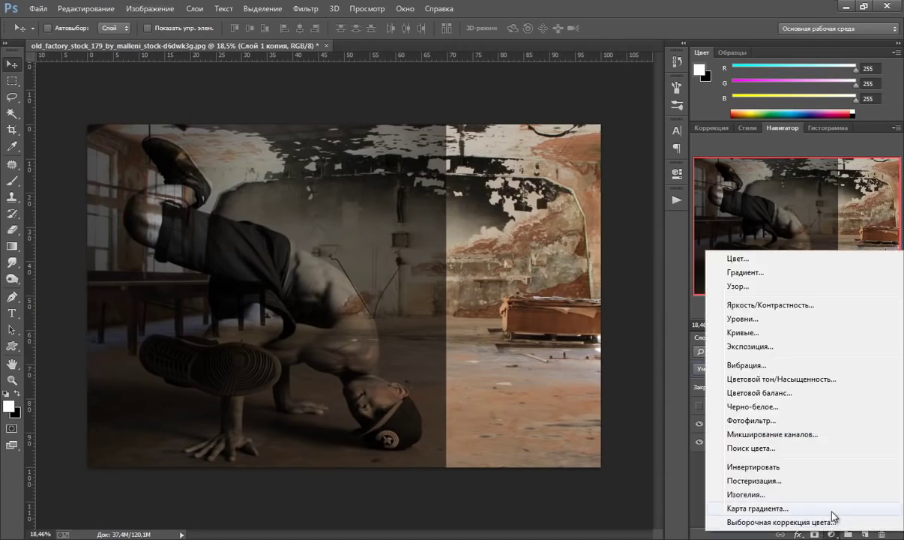
{"action": "left_click", "coordinate": [750, 319]}
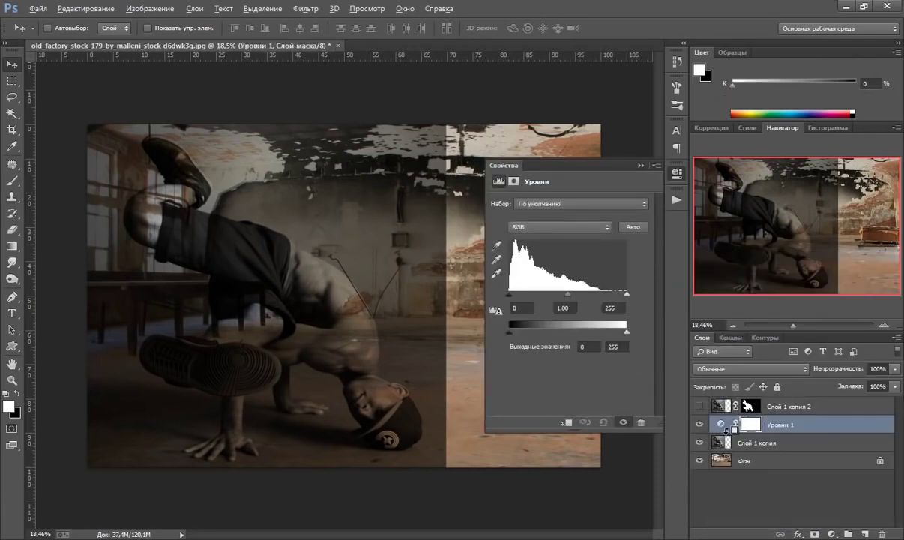
{"action": "left_click", "coordinate": [737, 444], "text": "alt"}
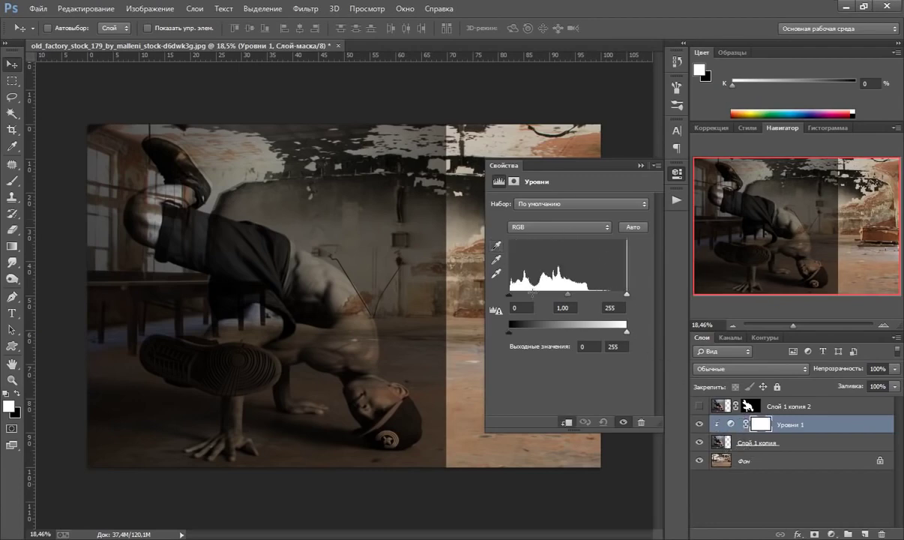
Step: Brighten the Levels input sliders, white point 92, then close Properties
{"action": "left_click_drag", "start_coordinate": [509, 293], "coordinate": [512, 293]}
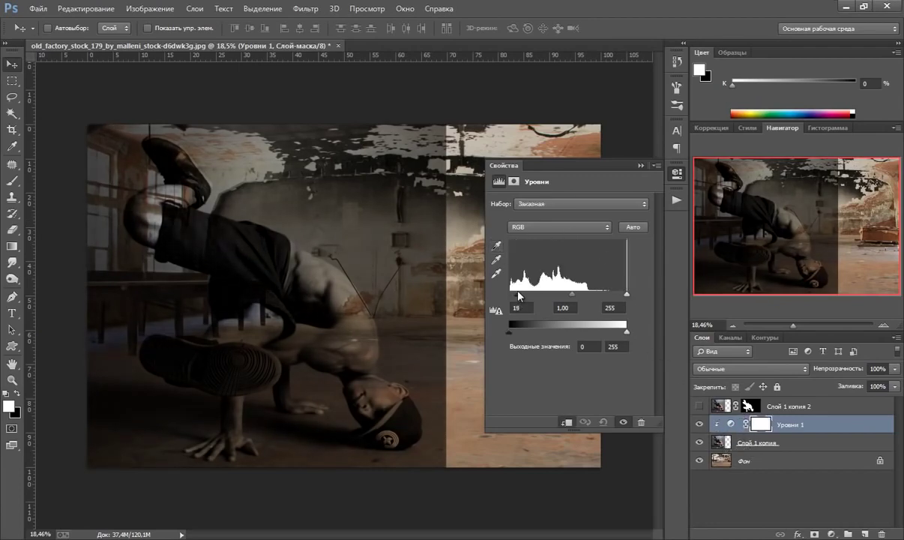
{"action": "left_click_drag", "start_coordinate": [568, 294], "coordinate": [539, 294]}
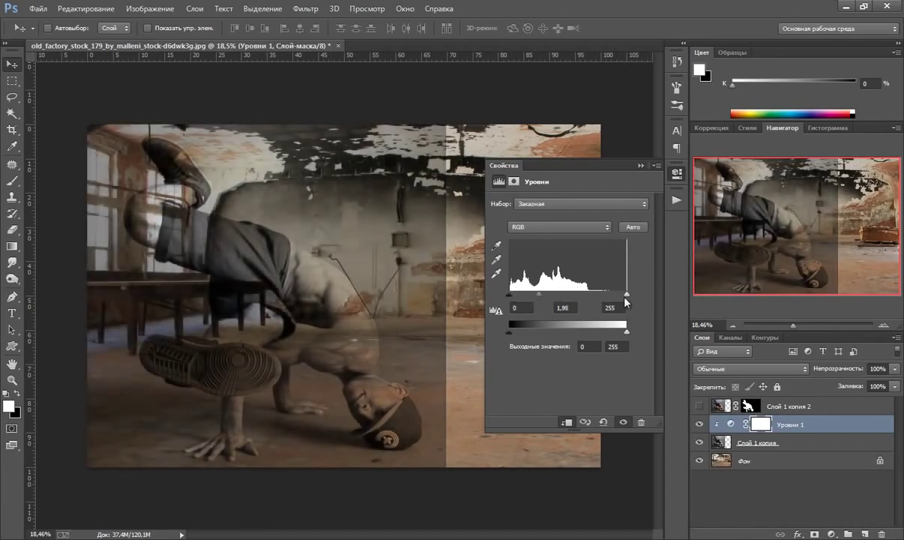
{"action": "left_click_drag", "start_coordinate": [626, 294], "coordinate": [555, 294]}
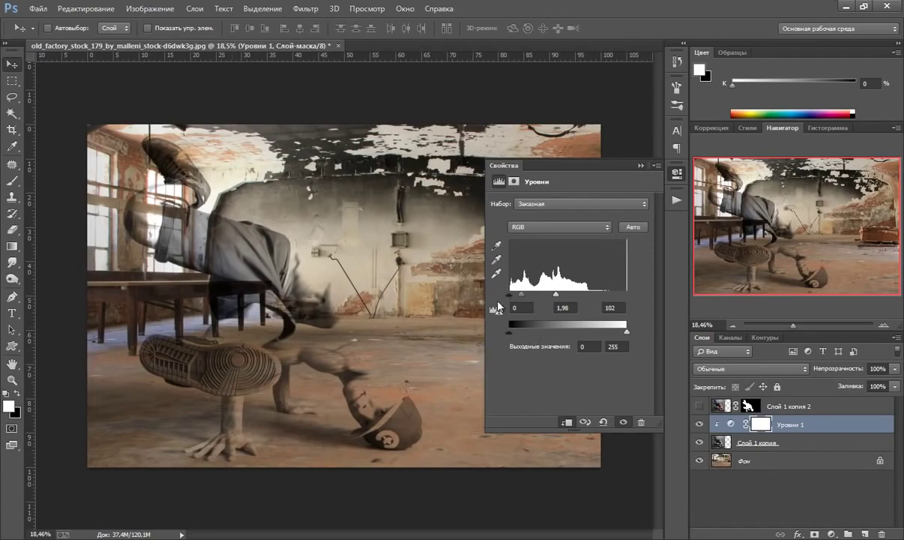
{"action": "left_click_drag", "start_coordinate": [521, 294], "coordinate": [528, 294]}
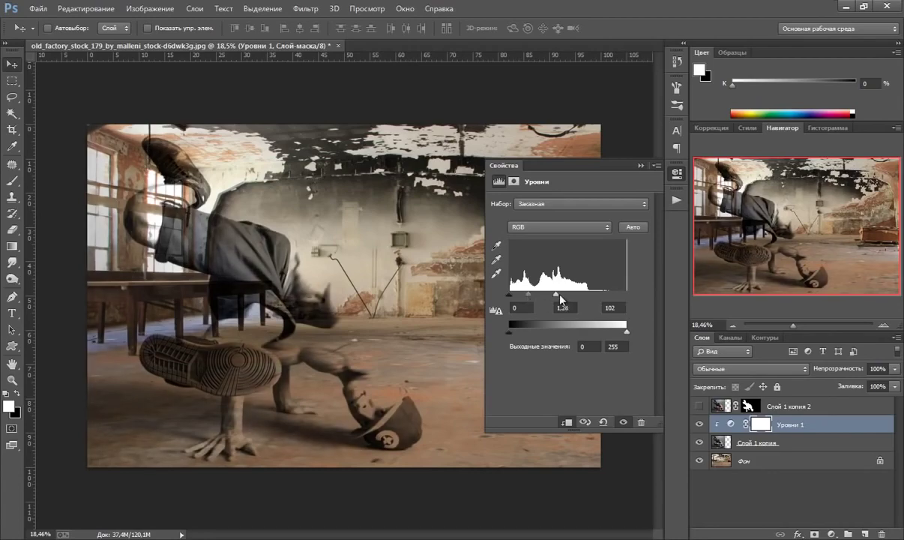
{"action": "left_click_drag", "start_coordinate": [556, 294], "coordinate": [531, 294]}
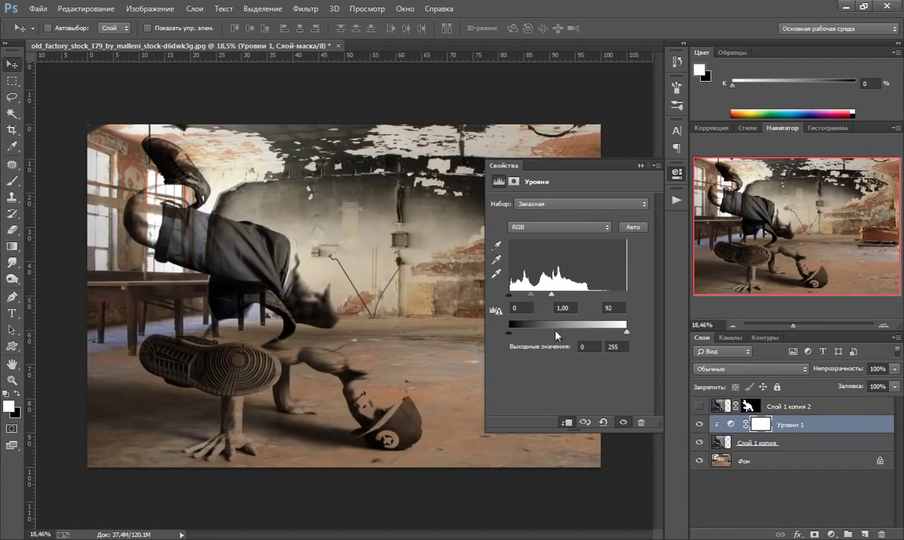
{"action": "left_click", "coordinate": [640, 166]}
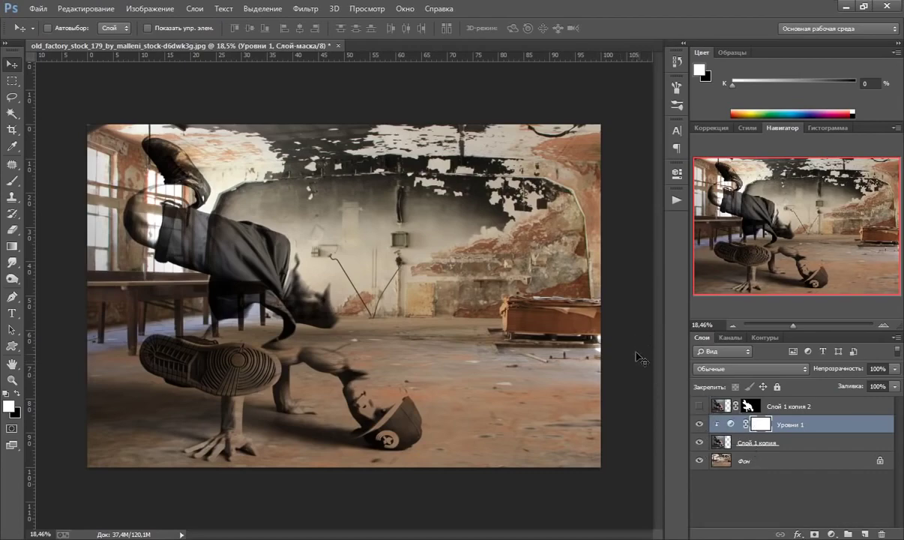
Step: Give the grey Multiply copy a white layer mask and hide the colour cut-out Слой 1 копия 2
{"action": "left_click", "coordinate": [700, 406]}
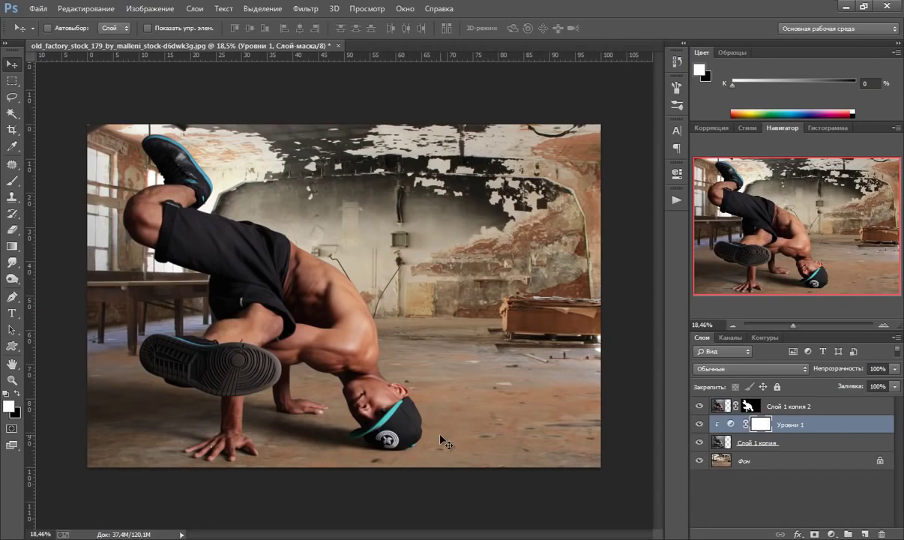
{"action": "key", "text": "alt+bracketright"}
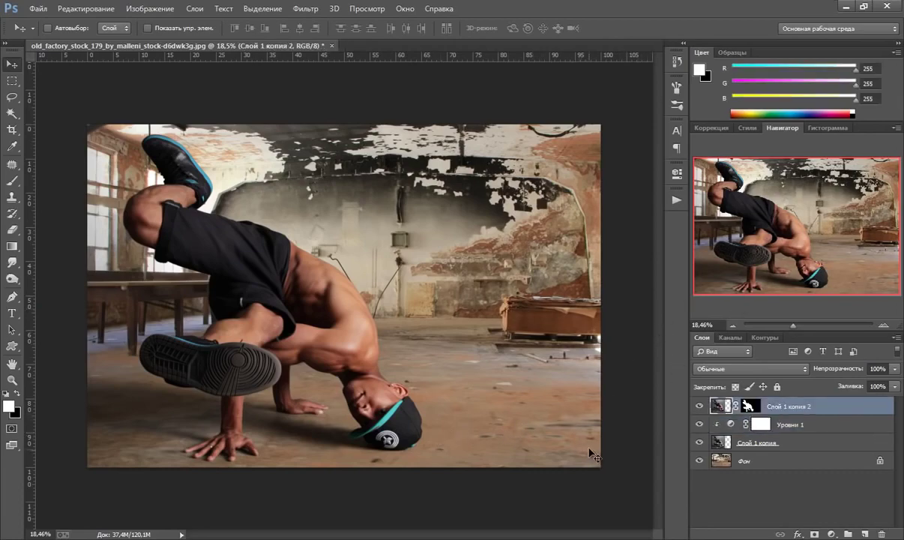
{"action": "left_click", "coordinate": [751, 444]}
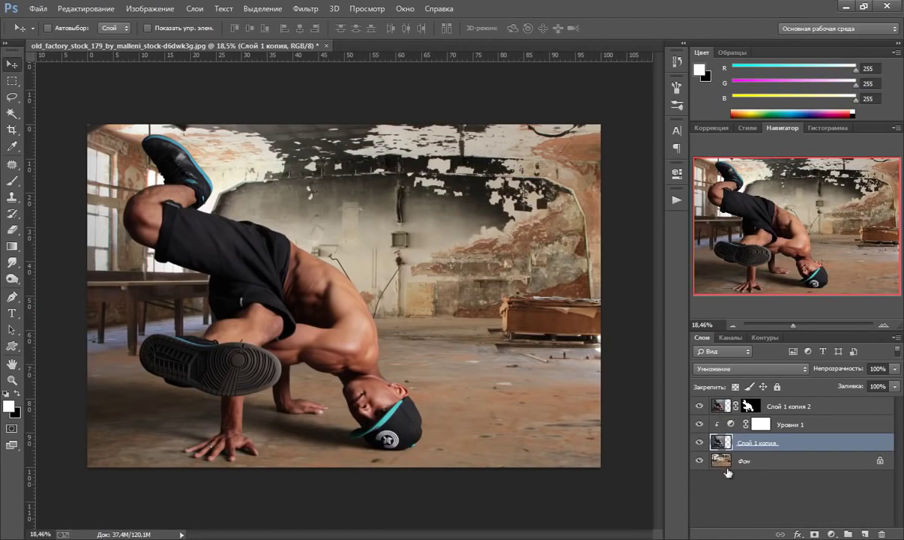
{"action": "left_click", "coordinate": [815, 534]}
{"action": "left_click", "coordinate": [699, 406]}
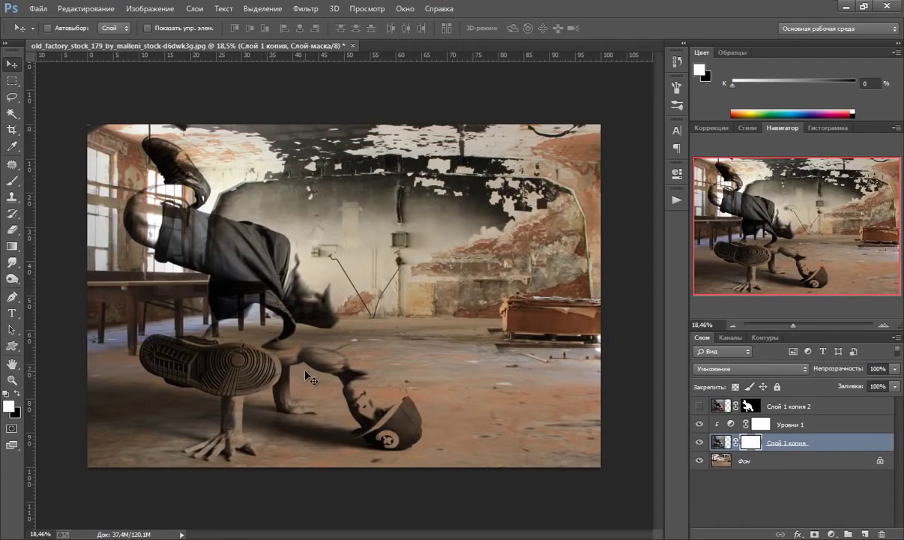
{"action": "left_click", "coordinate": [701, 409]}
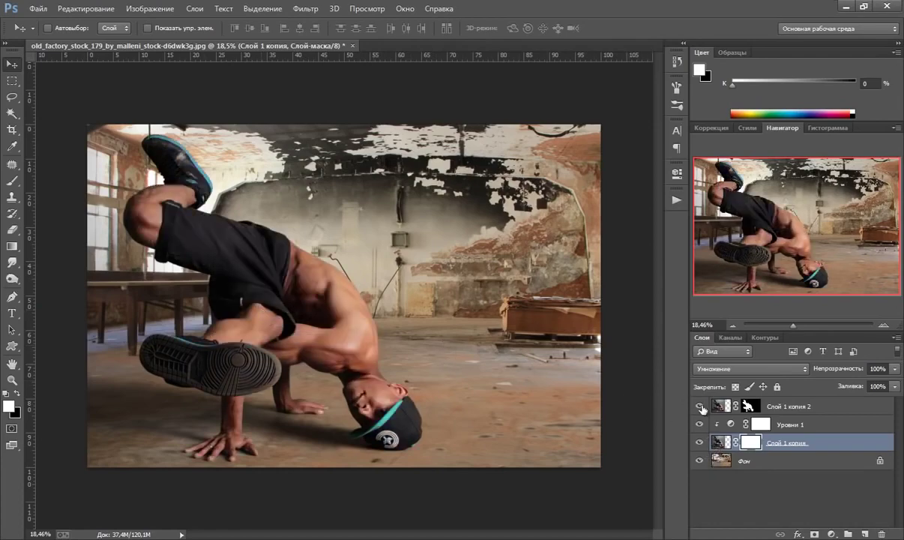
{"action": "left_click", "coordinate": [701, 408]}
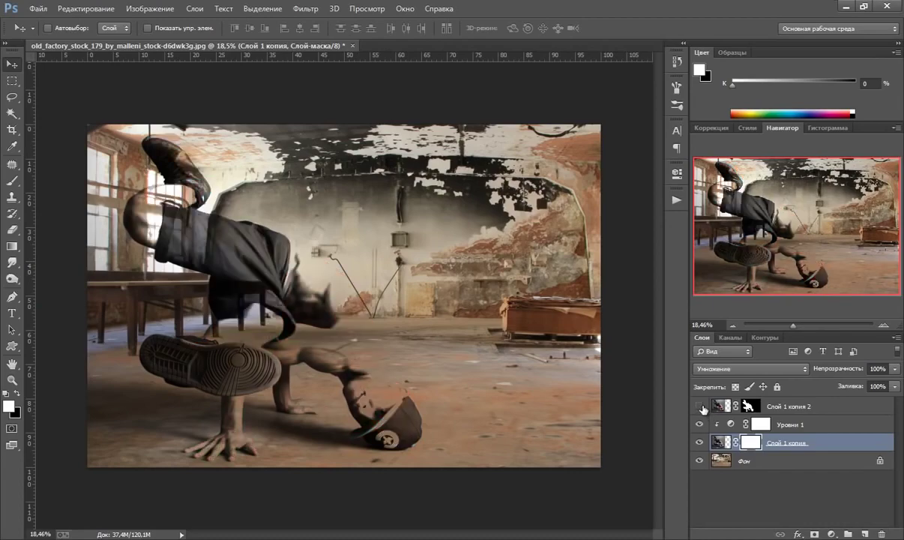